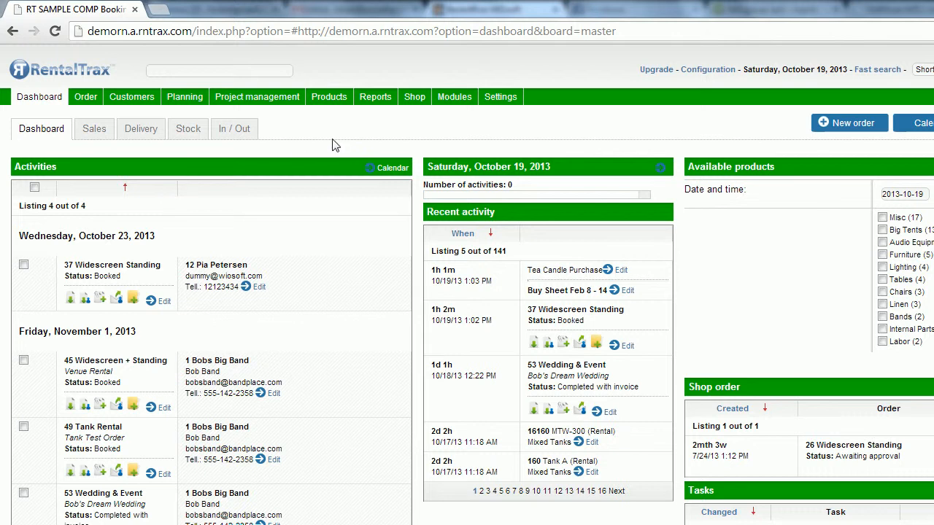
Step: Open the Products menu from the RentalTrax dashboard
left_click(335, 103)
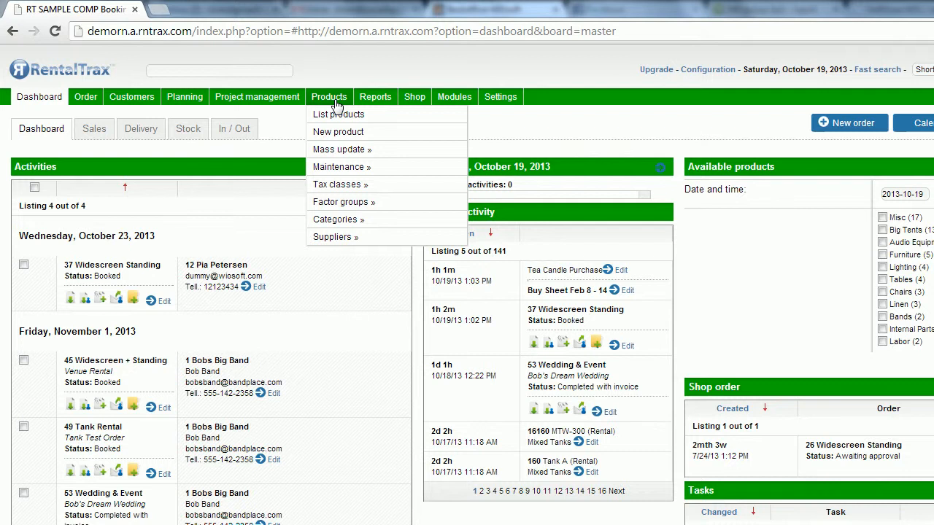
Step: From the supplier list, open Event Decor Direct and save its record unchanged
mouse_move(386, 241)
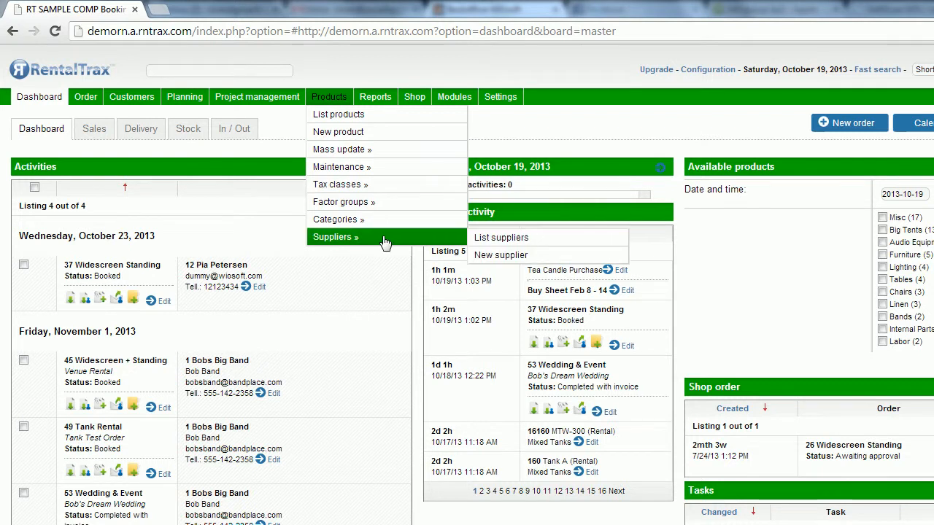
left_click(490, 240)
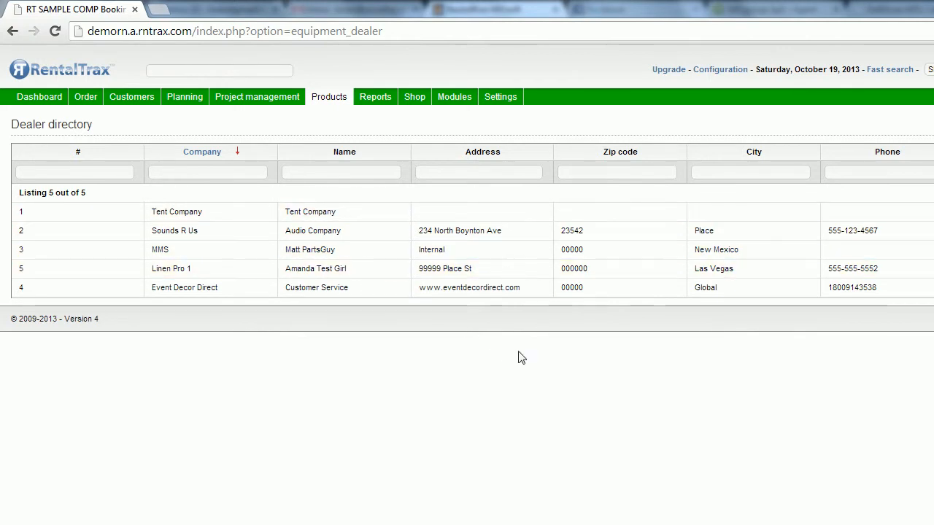
left_click(520, 292)
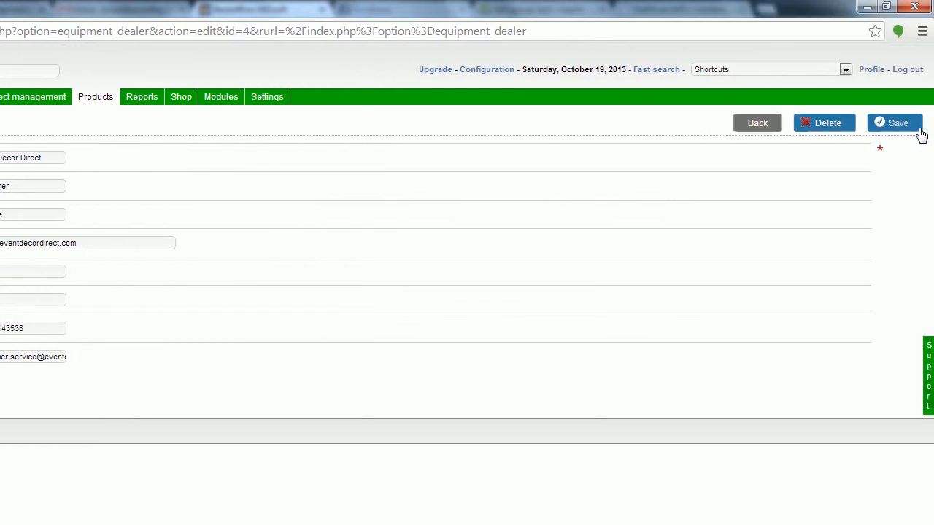
left_click(919, 129)
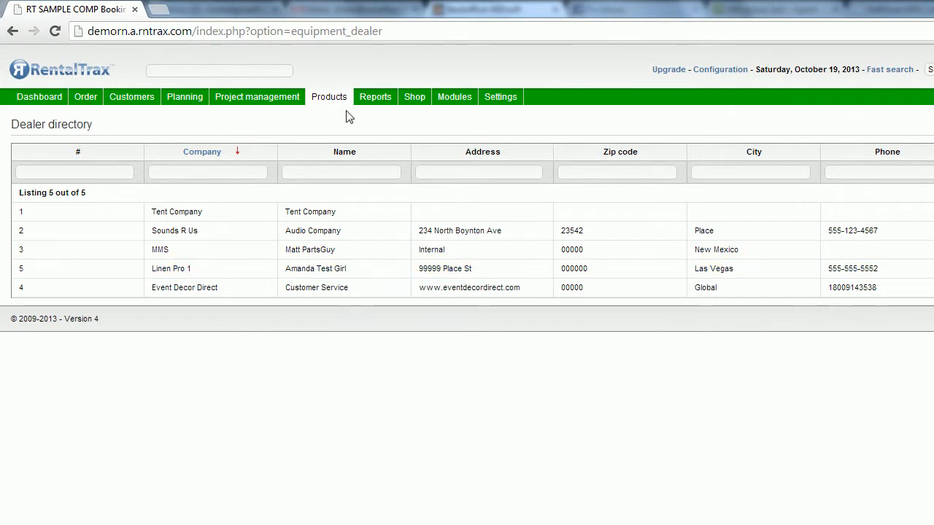
Step: Show the product category list via Products > Categories > List Categories
mouse_move(340, 102)
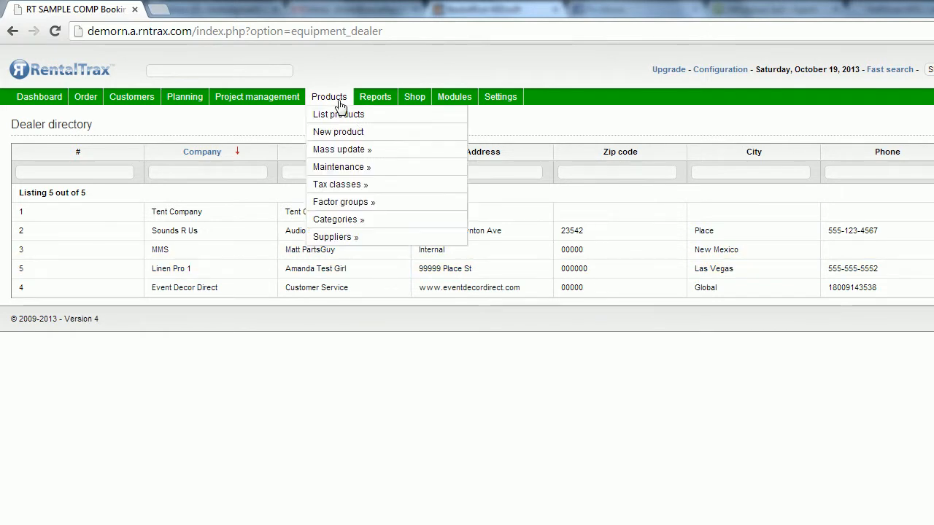
mouse_move(400, 224)
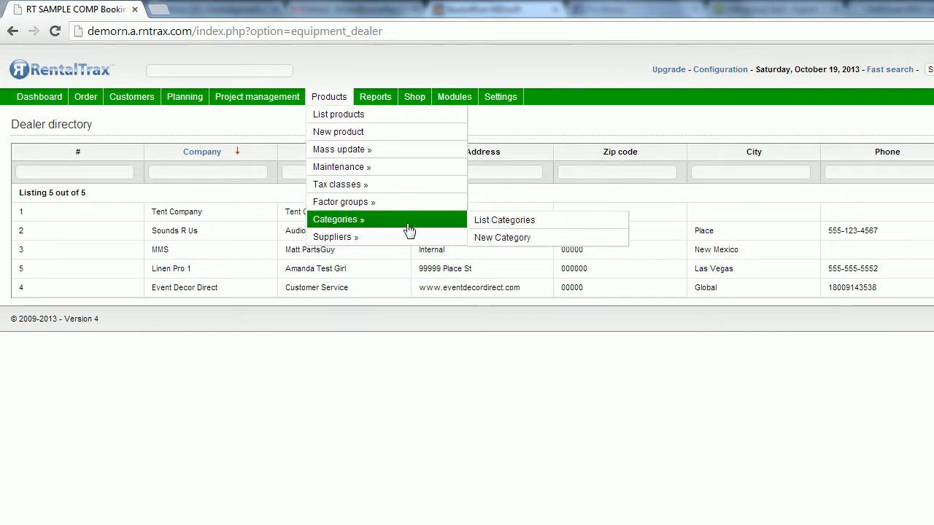
left_click(478, 222)
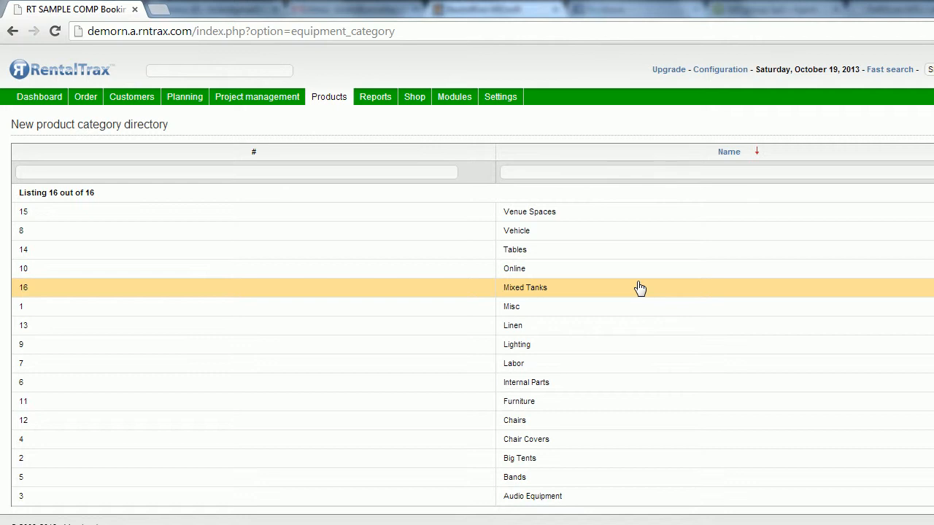
Step: Prefix the Lighting category name with 'Up' to make 'Up Lighting', and save it
left_click(562, 357)
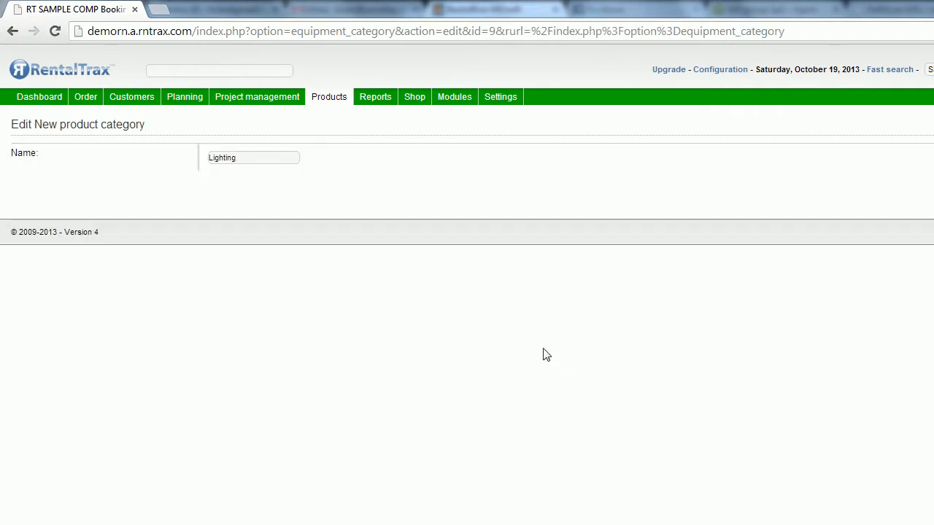
left_click(210, 162)
type("Up")
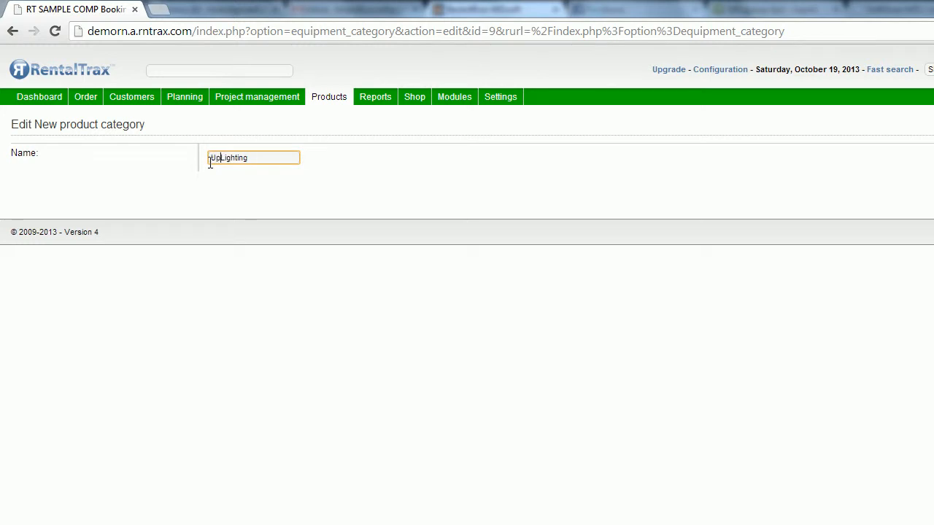
left_click(885, 128)
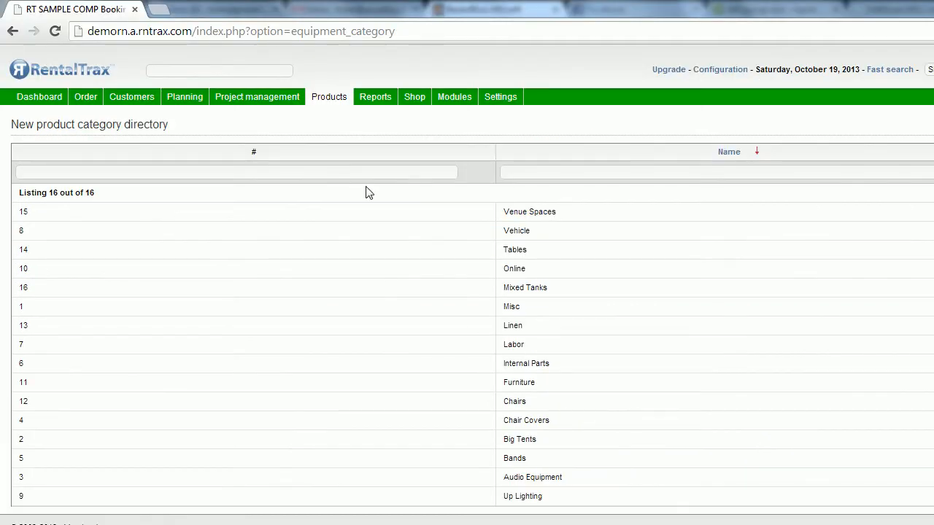
Step: In the Factor master table, replace the 7 Days factor with 5 and save the table
mouse_move(336, 103)
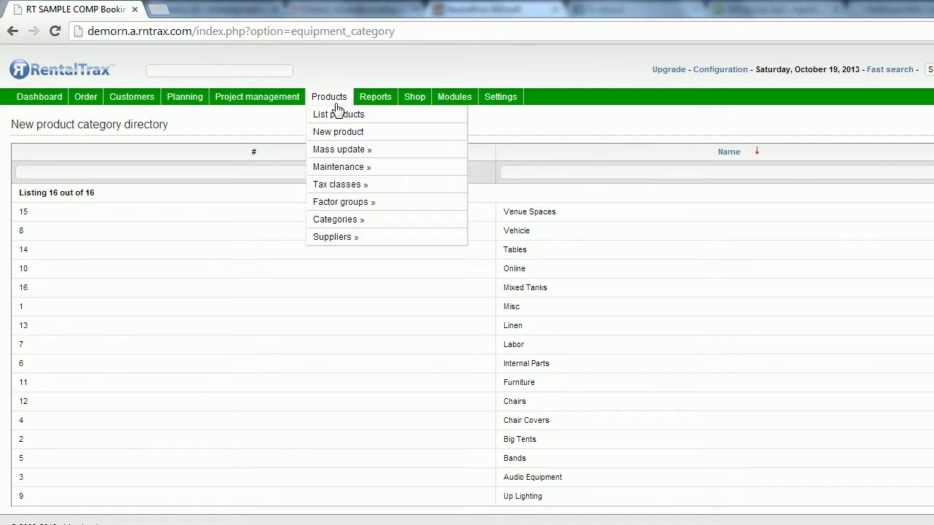
mouse_move(454, 212)
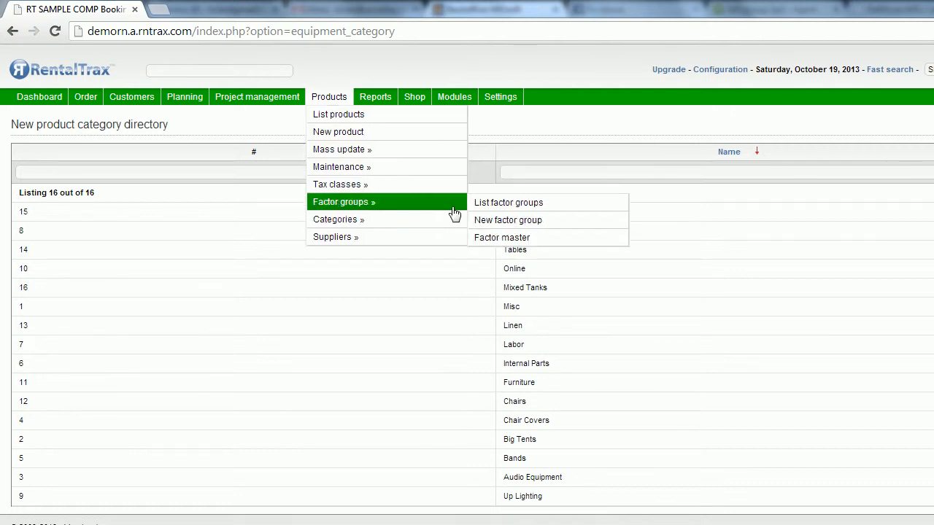
left_click(515, 243)
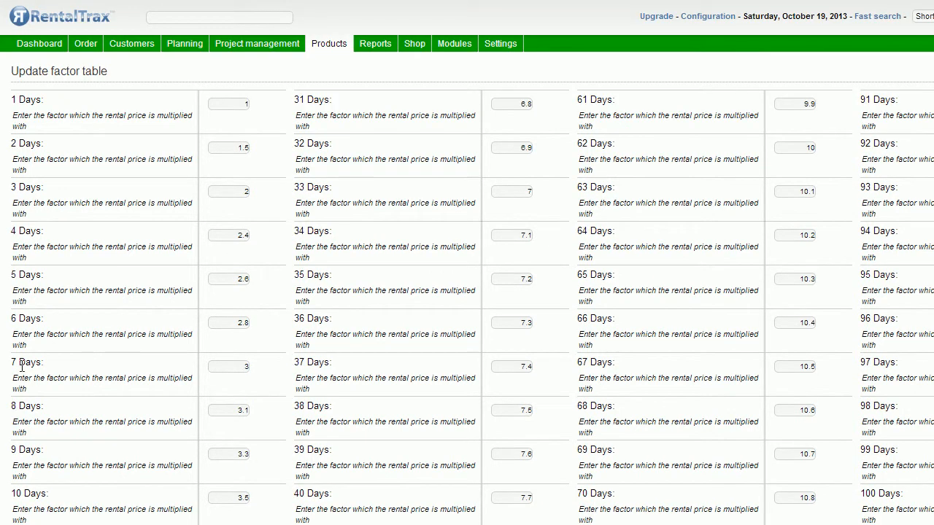
double_click(229, 367)
type("5")
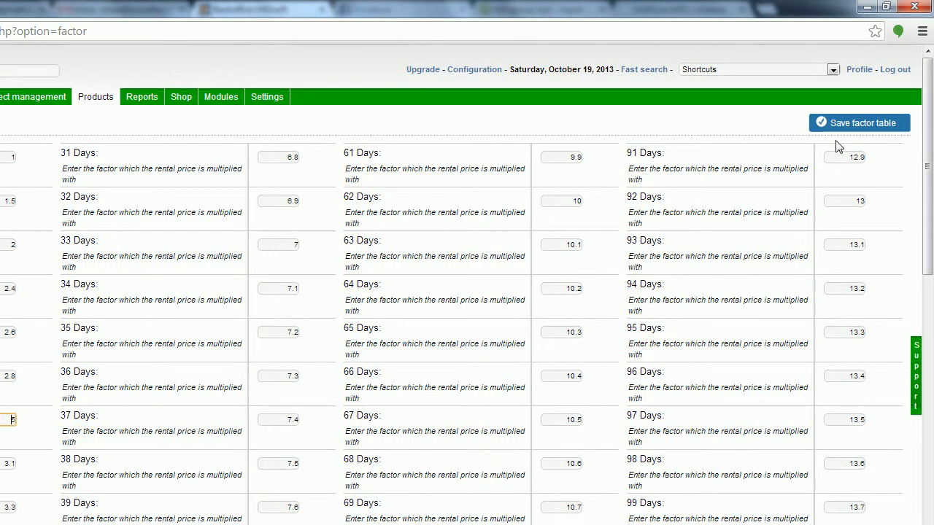
left_click(914, 76)
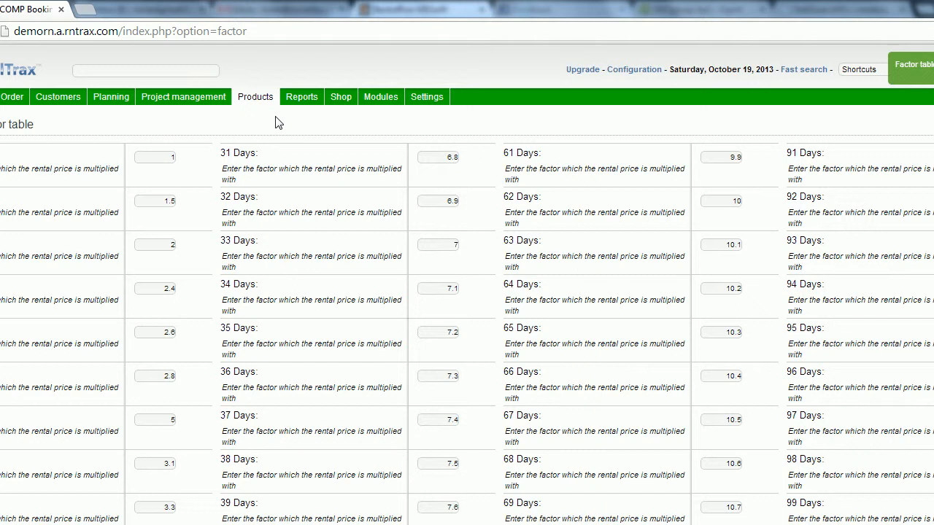
Step: Display the tax class list, including Online Tax 25.0%, HST 13.0% and GST 8.0%
mouse_move(259, 106)
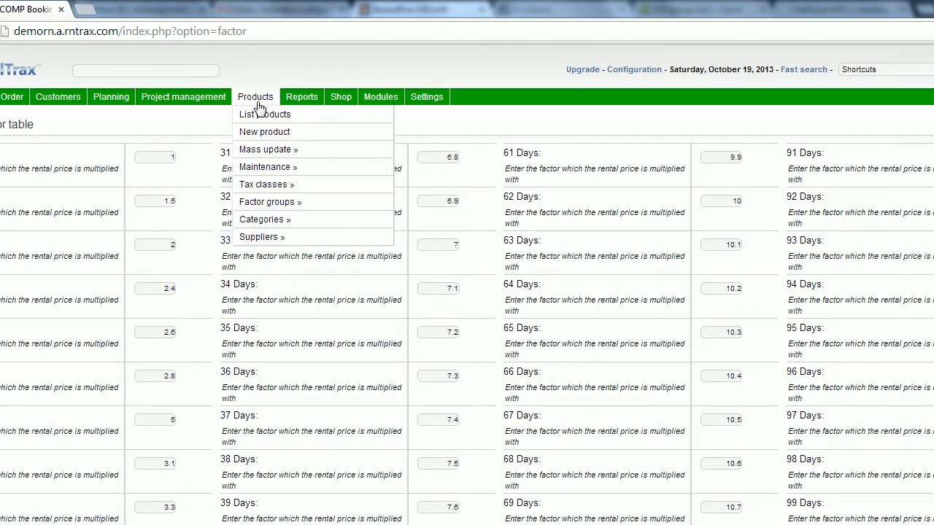
mouse_move(348, 206)
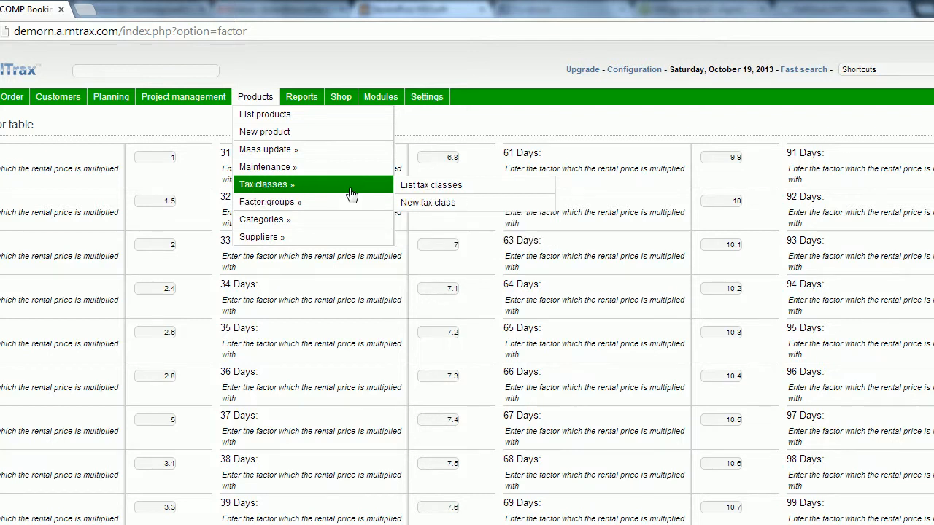
left_click(428, 189)
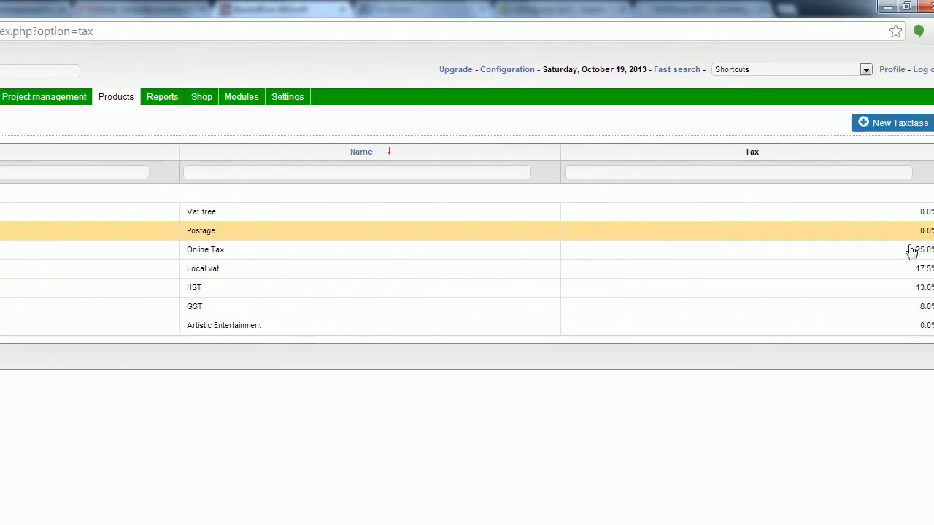
mouse_move(89, 104)
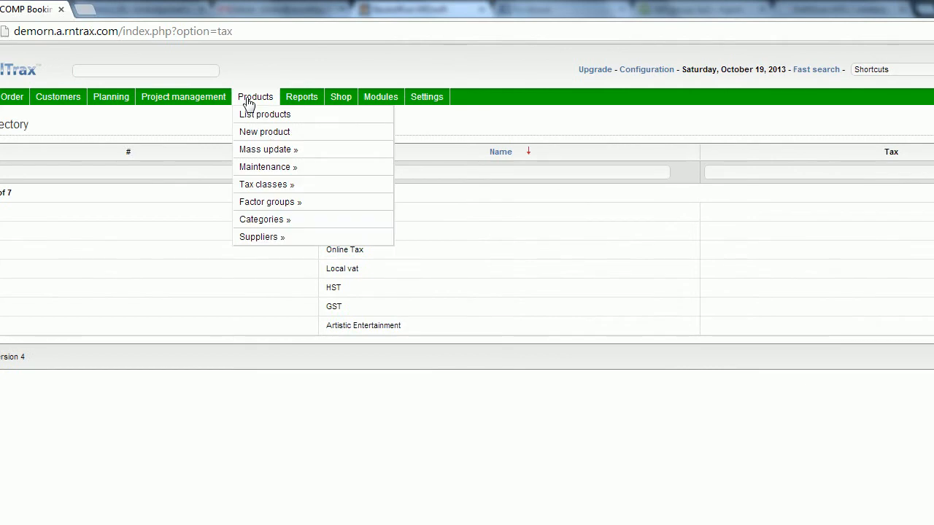
Step: Create a new Rental product with category # 9 Up Lighting and tax class HST (13.0%)
left_click(316, 140)
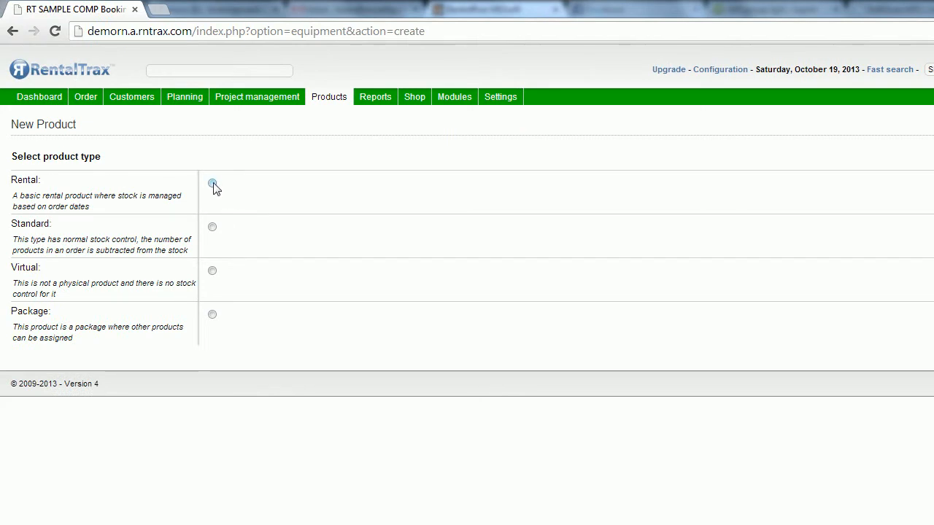
left_click(212, 184)
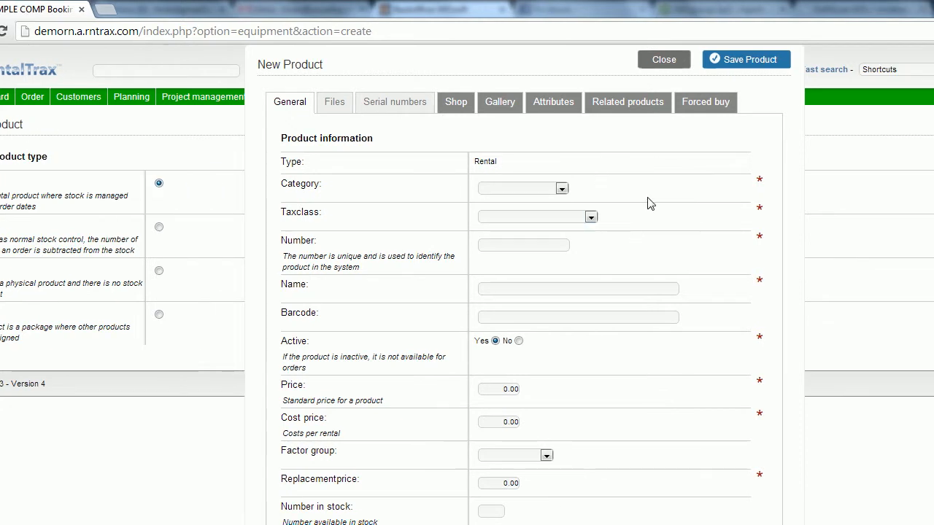
left_click(563, 189)
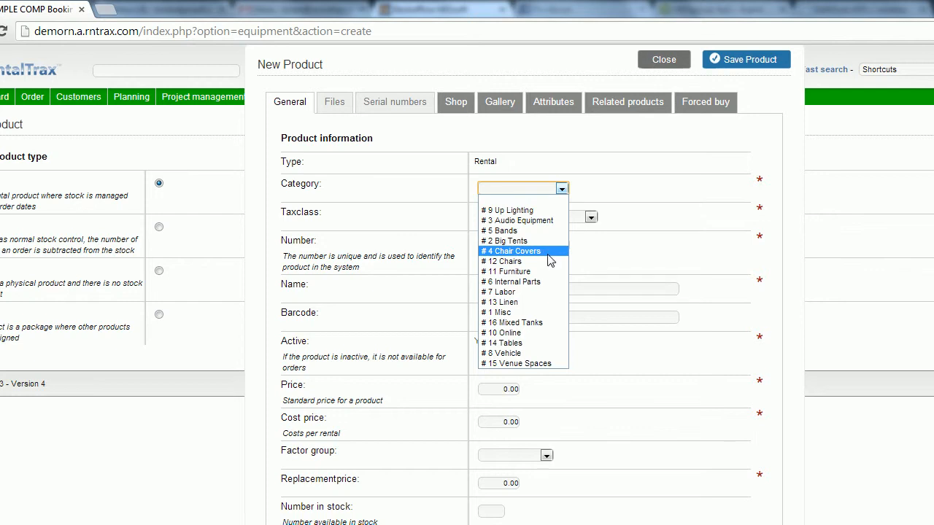
left_click(542, 211)
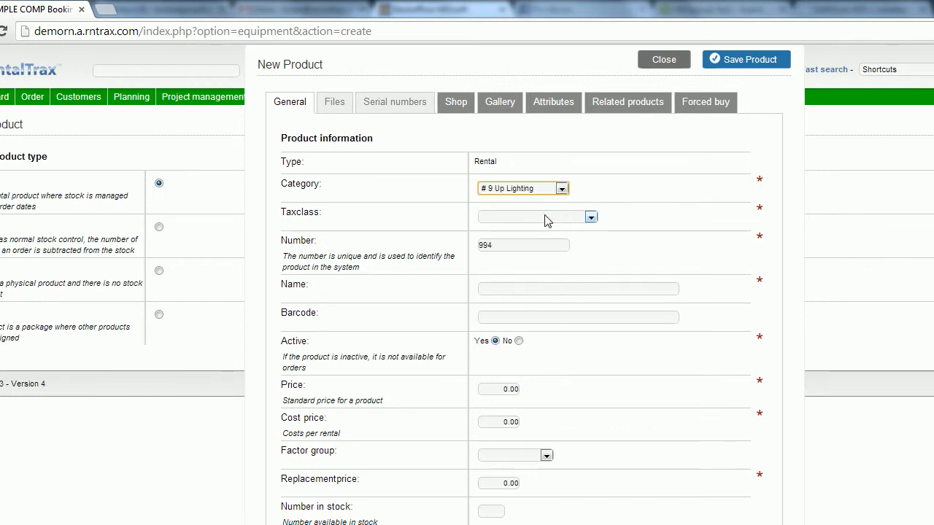
left_click(547, 221)
left_click(547, 262)
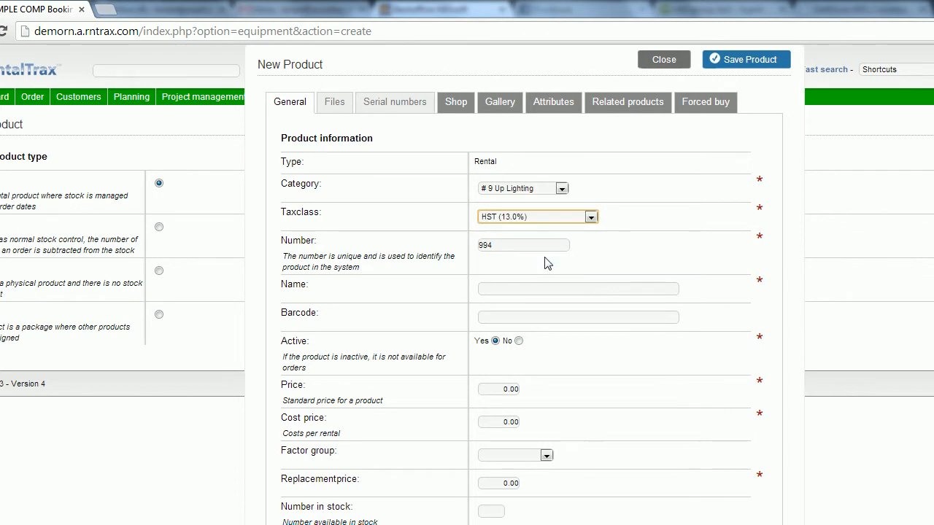
left_click(664, 247)
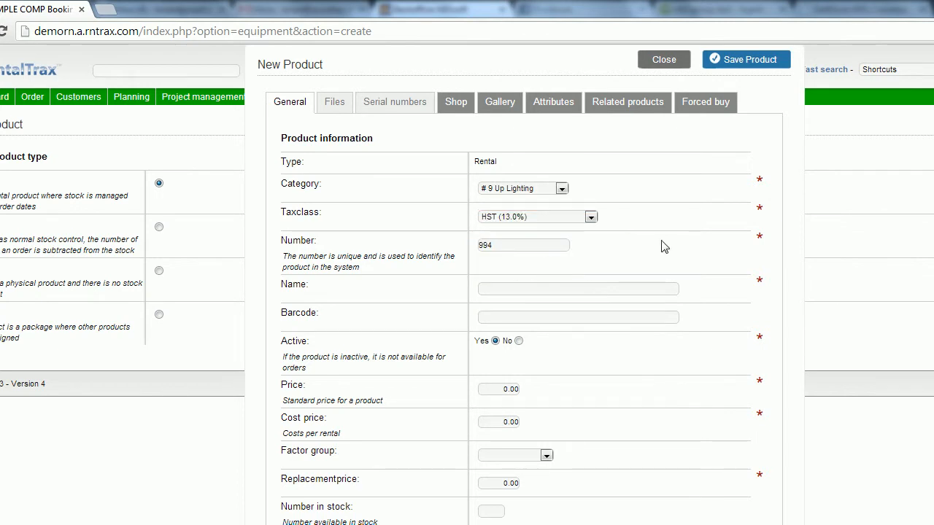
Step: Name the new product '6 inch floor uplight'
left_click(640, 292)
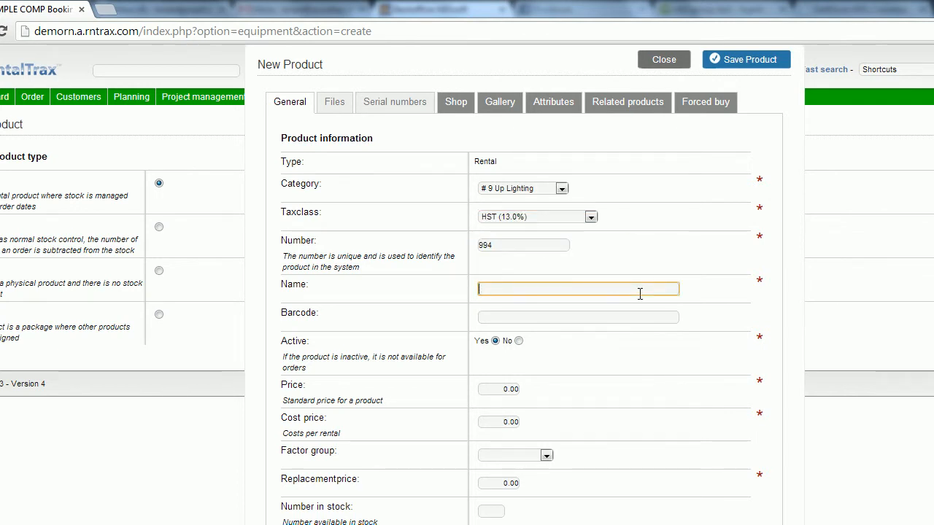
type("6 inch floor uplight")
key("Tab")
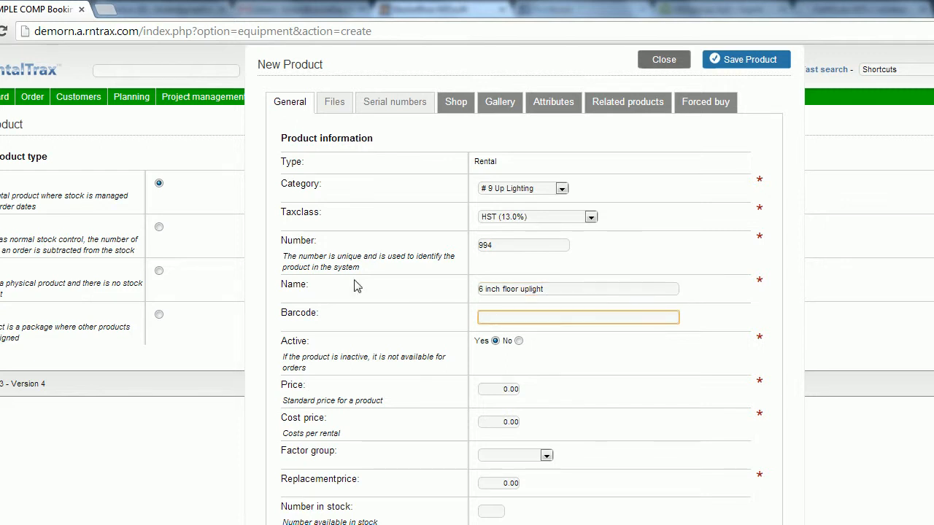
key("shift+Tab")
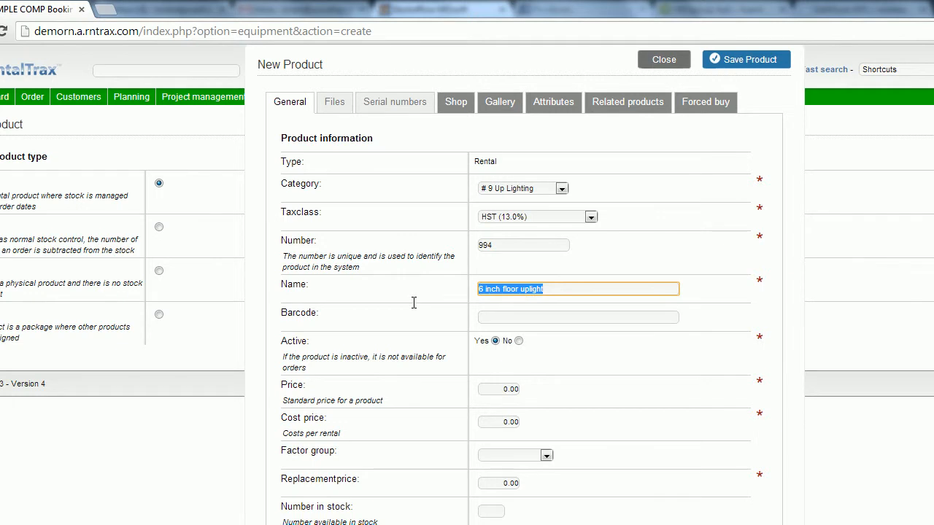
left_click(644, 343)
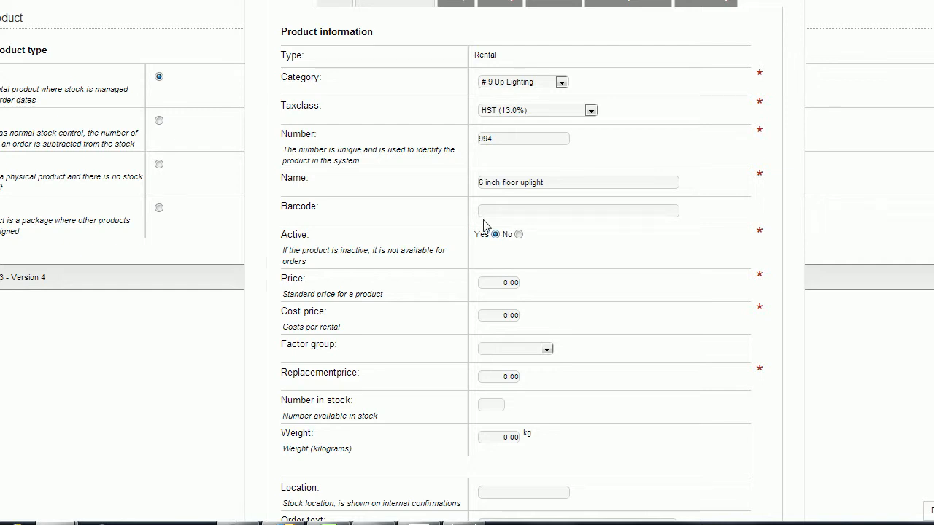
Step: Set the product price to 8.00 and the cost price to 1.25
left_click(498, 282)
type("8")
key("Tab")
key("Tab")
left_click(495, 318)
type("1.252")
key("BackSpace")
left_click(608, 317)
Step: Choose the Standard REntal factor group and set the replacement price to 100.00
left_click(546, 349)
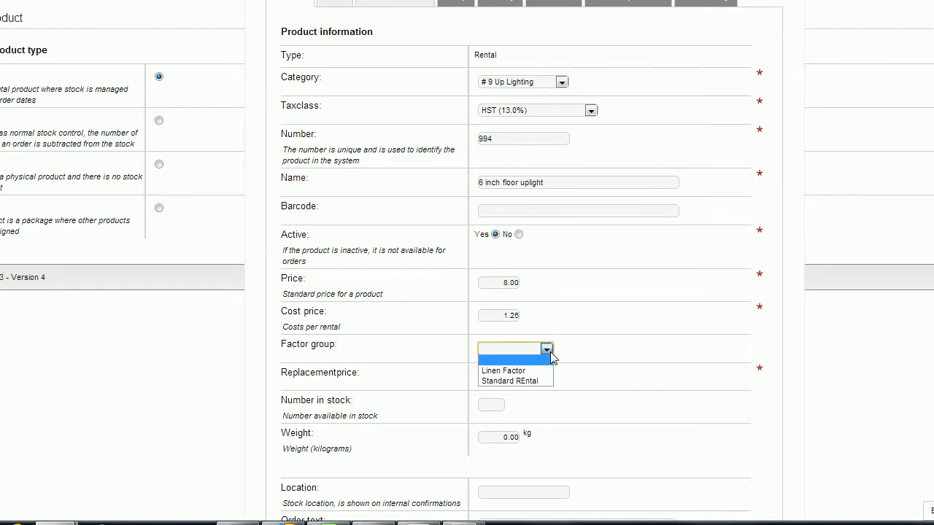
left_click(540, 381)
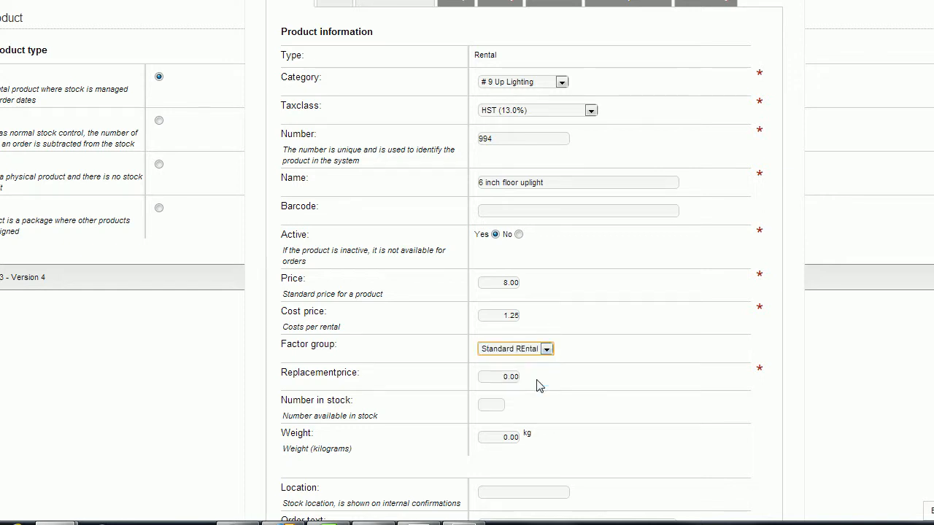
scroll(637, 377, "down", 5)
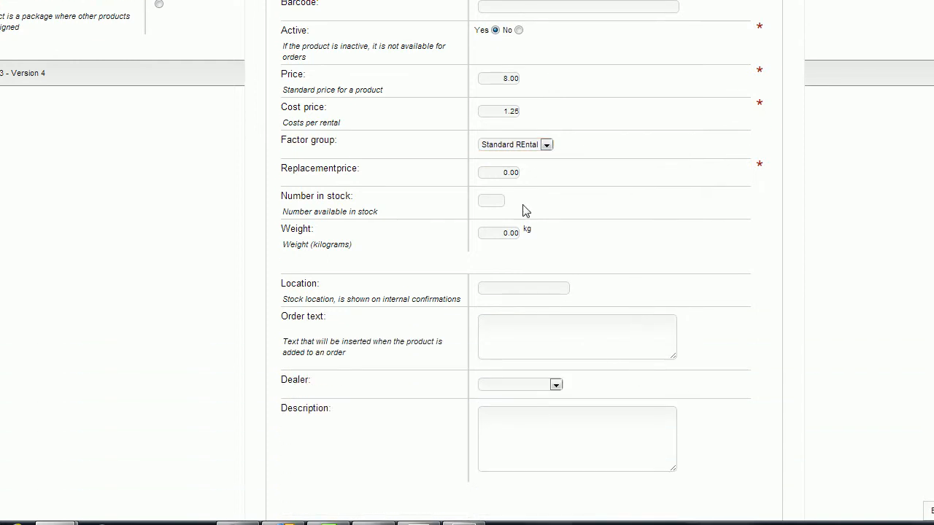
left_click(495, 171)
key("Delete")
key("Delete")
key("Delete")
key("Delete")
type("100")
left_click(586, 243)
Step: Enter 20 units in stock and a weight of 1.00 kg
left_click(489, 201)
type("20")
left_click(573, 235)
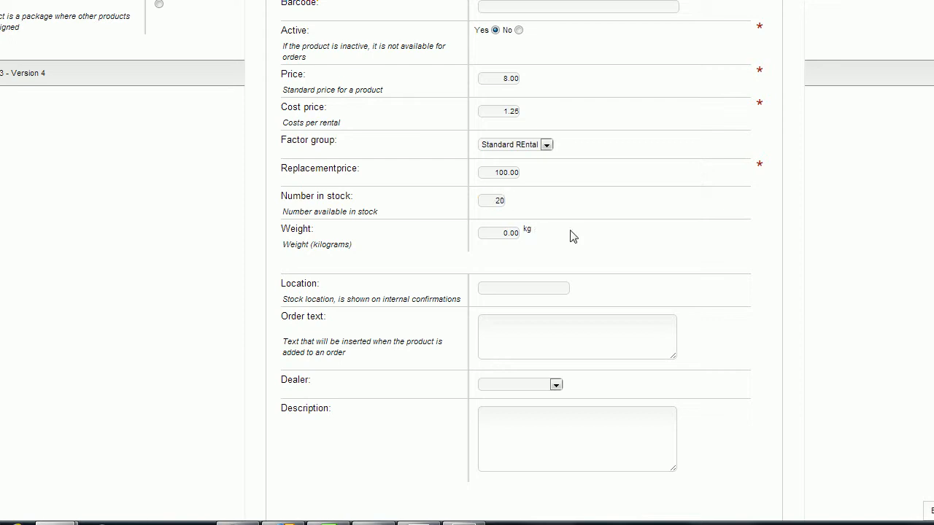
double_click(504, 235)
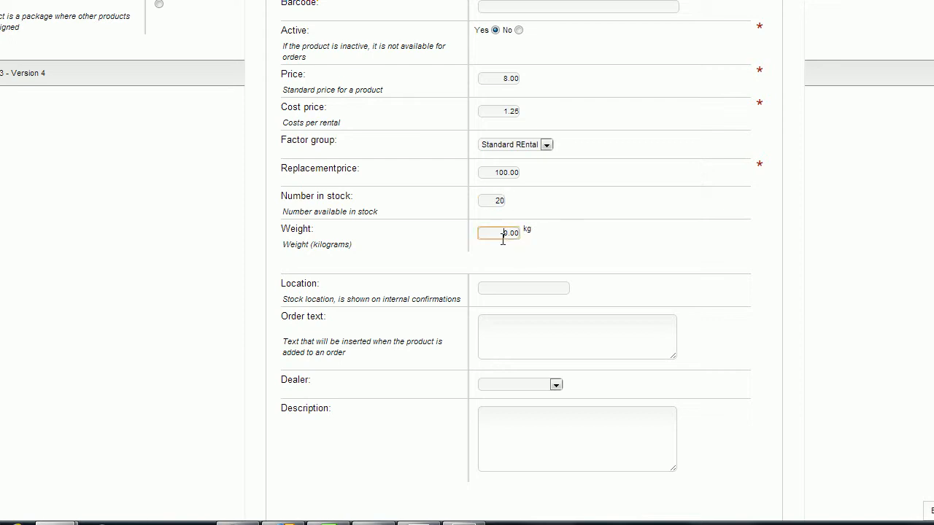
type("1")
left_click(591, 241)
Step: Set location 'WH-Section 2, Aisle 3' and order text 'White light floor uplight 6 inch'
left_click(493, 292)
type("WH")
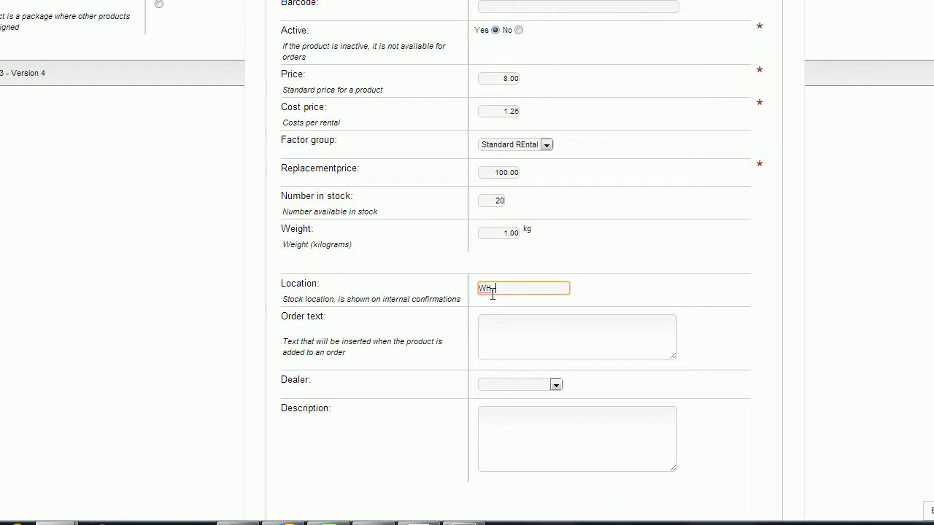
type("-Section 2, Aisle 3")
left_click(589, 349)
type("White ")
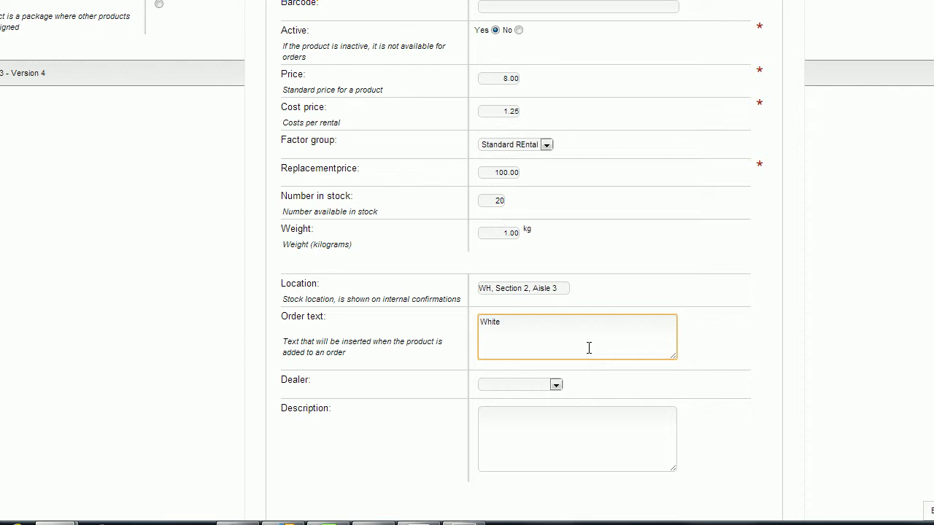
type("light floor uplight 6 inch")
double_click(727, 344)
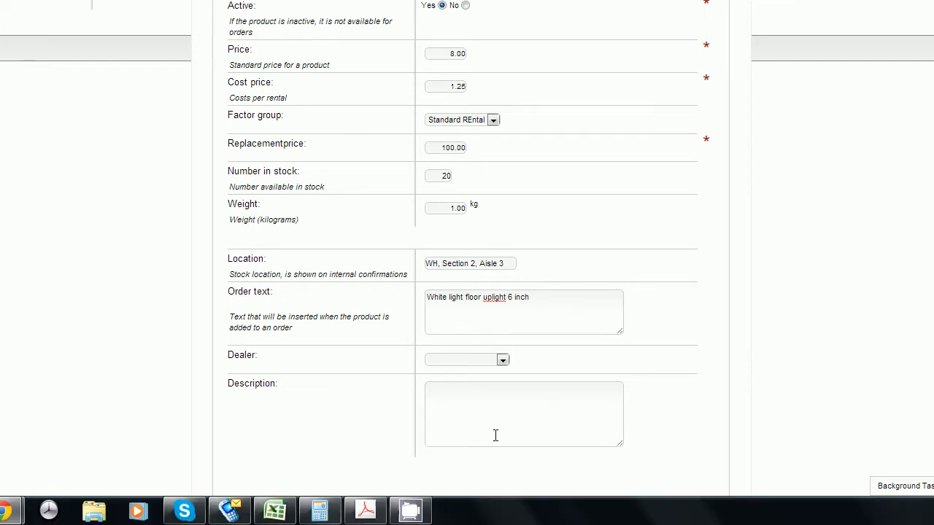
Step: Select Event Decor Direct as the dealer, leaving the description blank
left_click(503, 385)
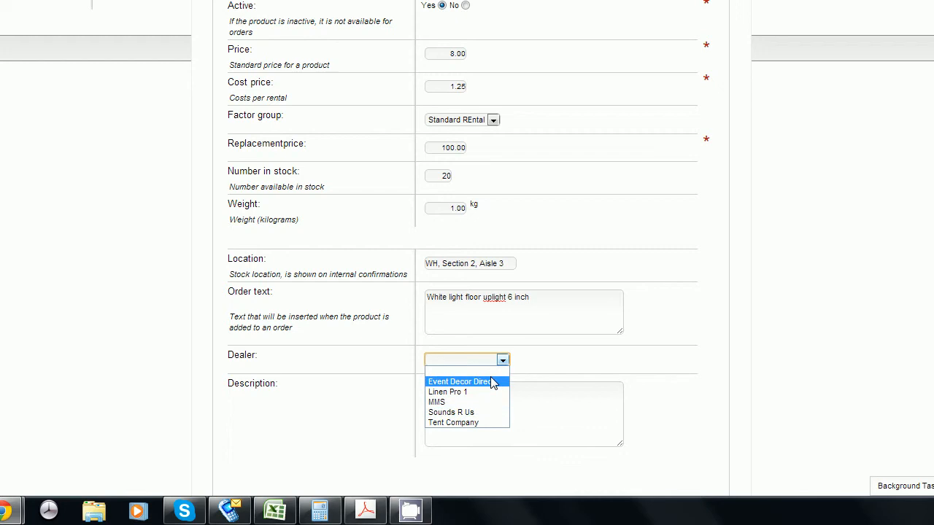
left_click(493, 382)
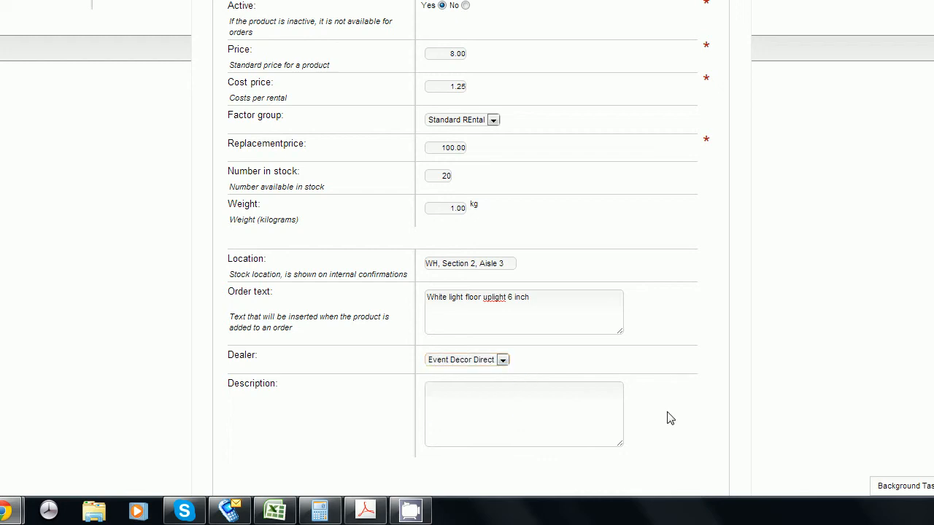
left_click(619, 428)
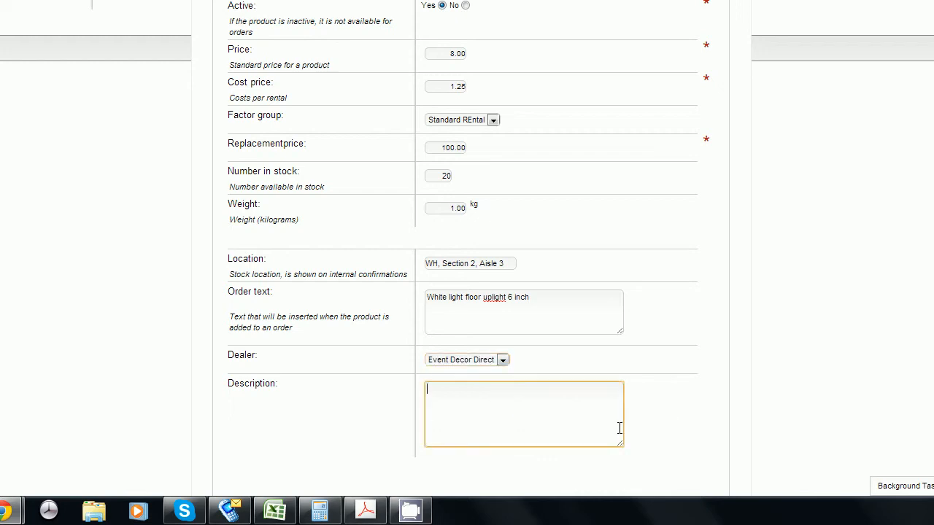
left_click(687, 413)
scroll(688, 412, "up", 3)
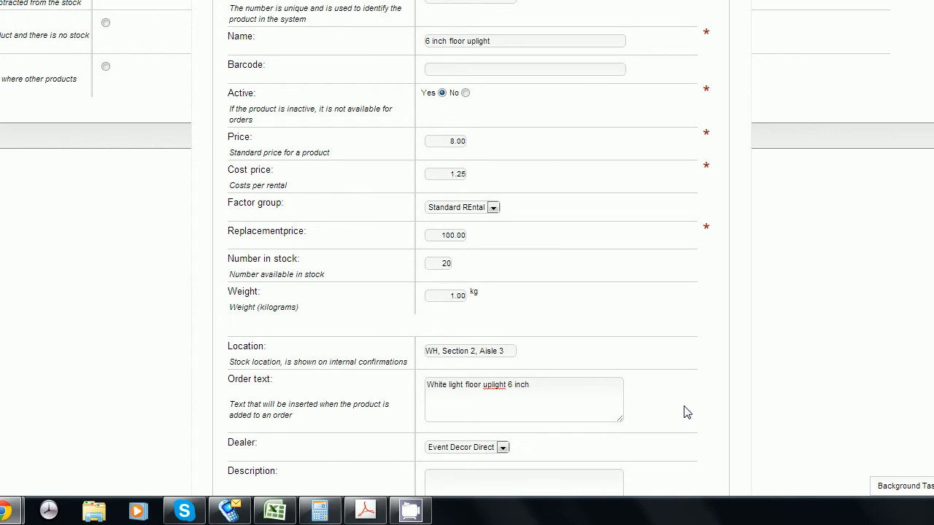
scroll(687, 413, "up", 1)
scroll(687, 413, "up", 2)
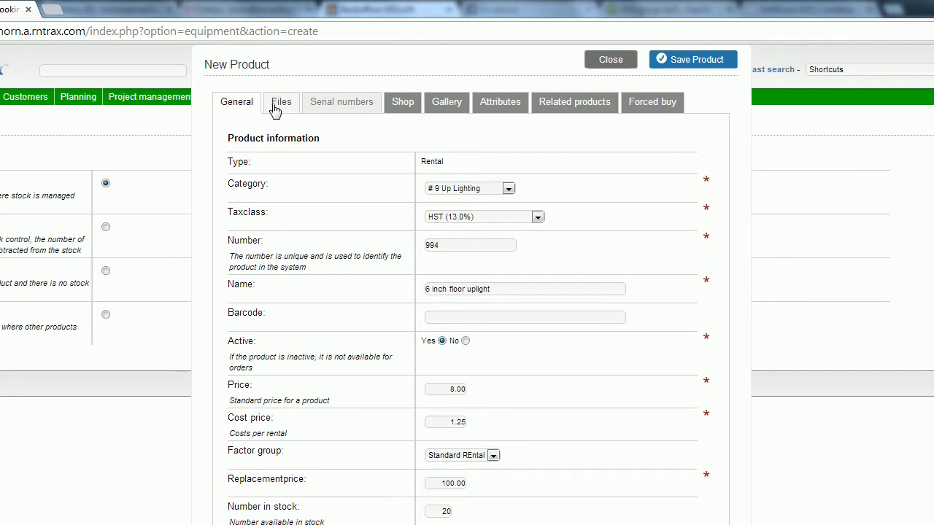
Step: Add the first serial number, floorup123, to the uplight as unit A
left_click(278, 104)
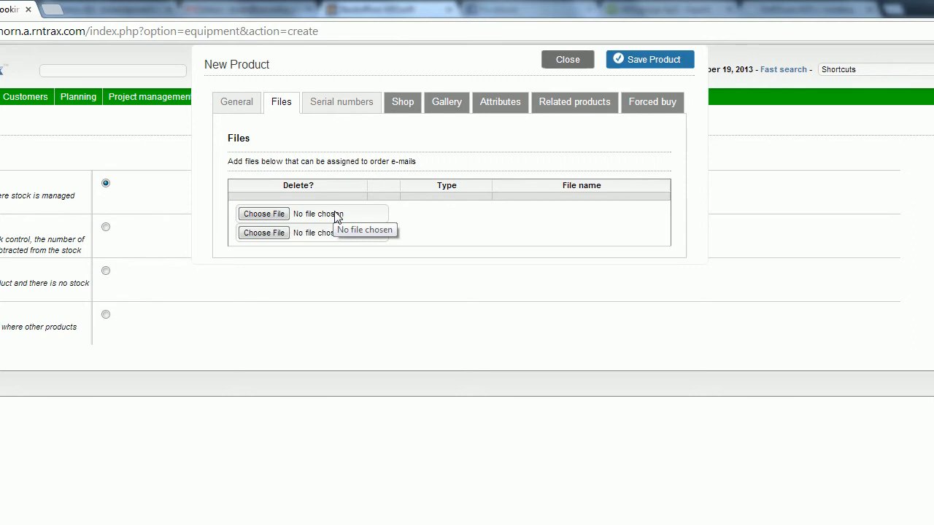
left_click(359, 107)
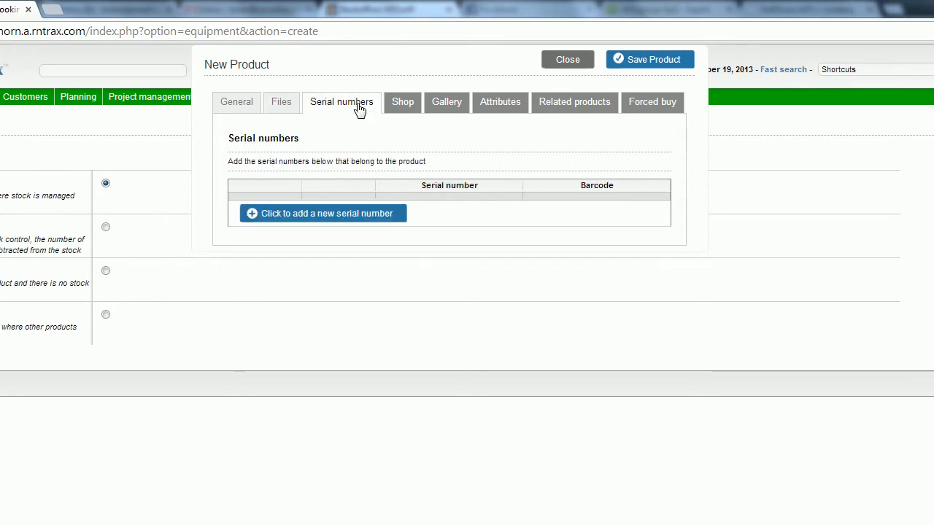
left_click(348, 219)
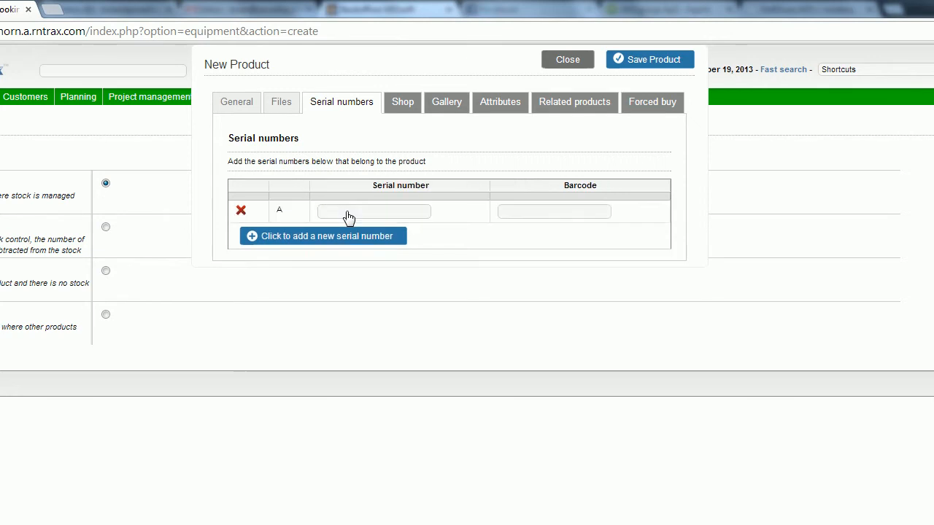
left_click(368, 216)
type("floorup")
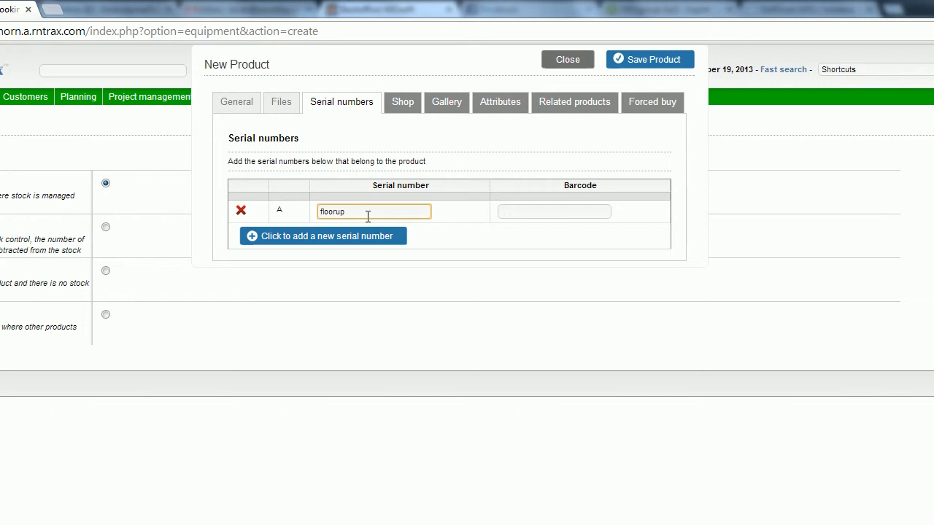
type("123")
key("Tab")
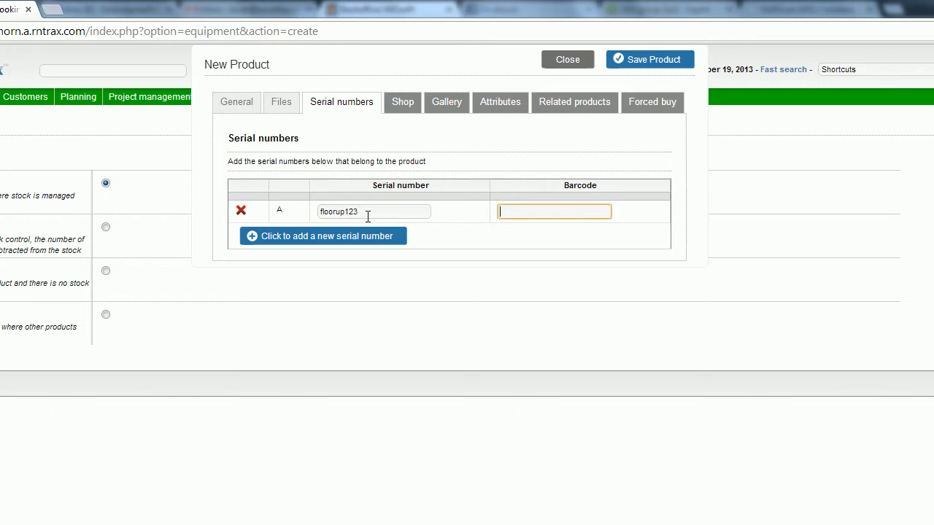
Step: Add a second serial number, floorup124, as unit B
left_click(358, 241)
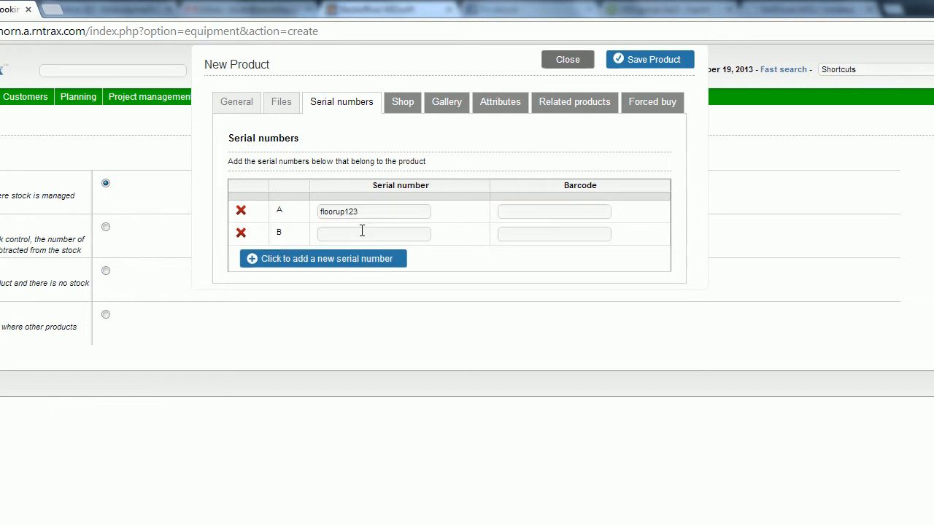
left_click(361, 232)
type("floorup123")
key("BackSpace")
type("4")
left_click(530, 130)
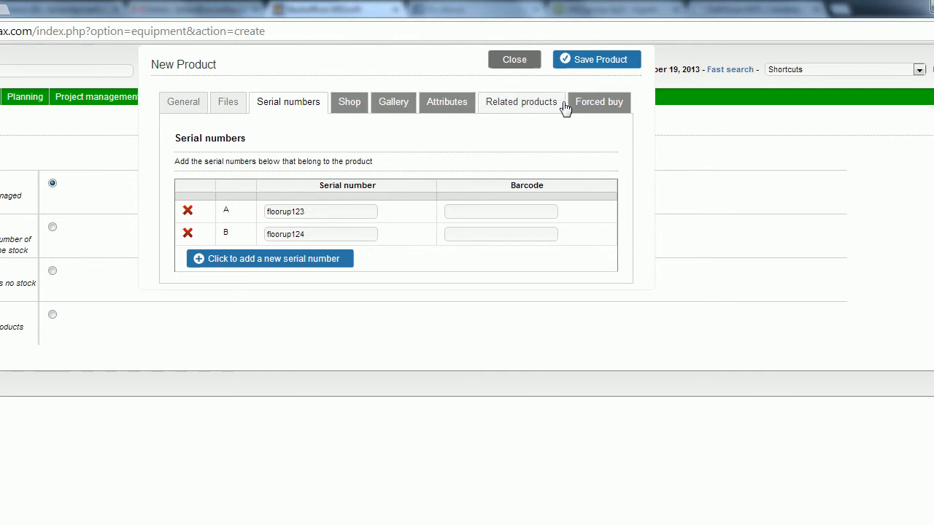
Step: Save and close the uplight product, then filter the product list by name 'floor'
left_click(583, 66)
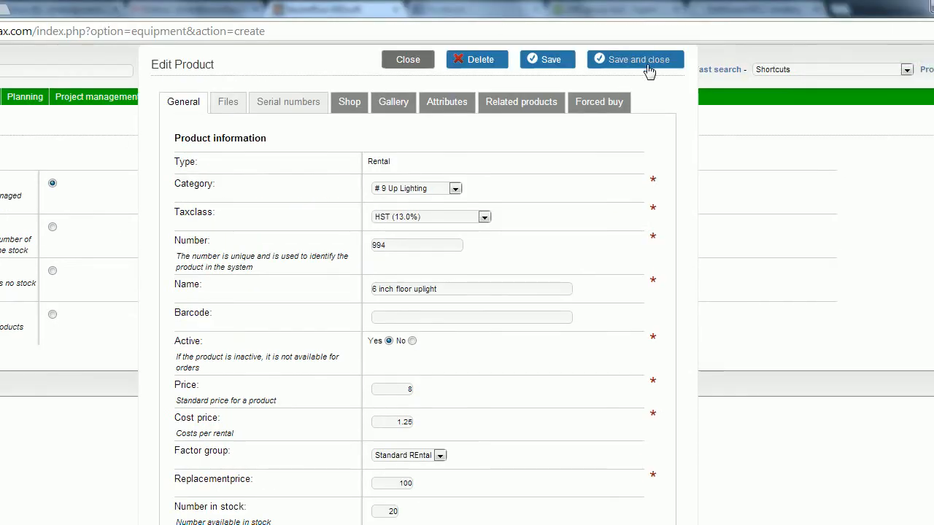
left_click(648, 64)
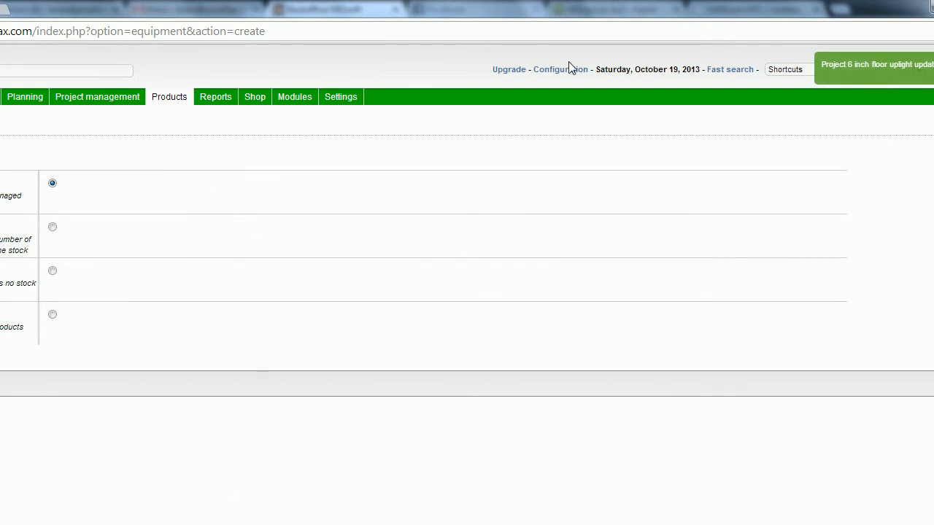
mouse_move(277, 97)
left_click(276, 117)
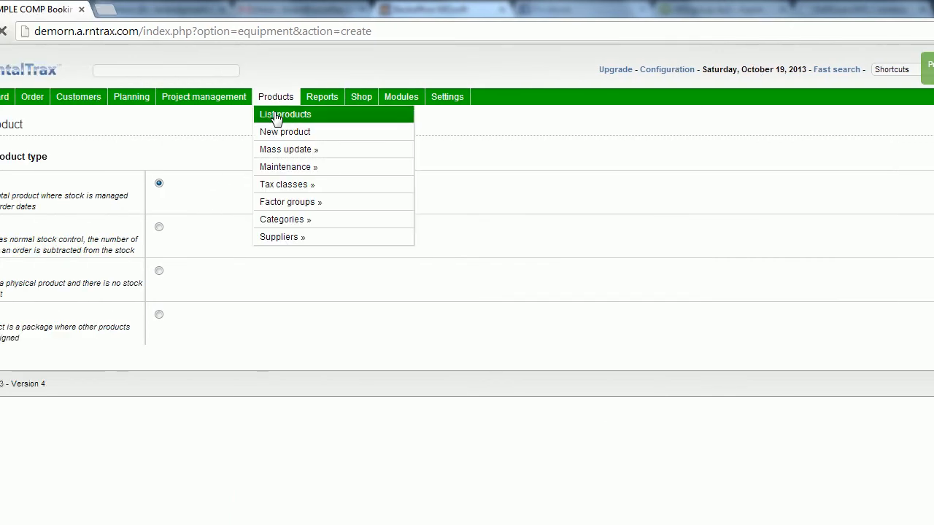
left_click(295, 171)
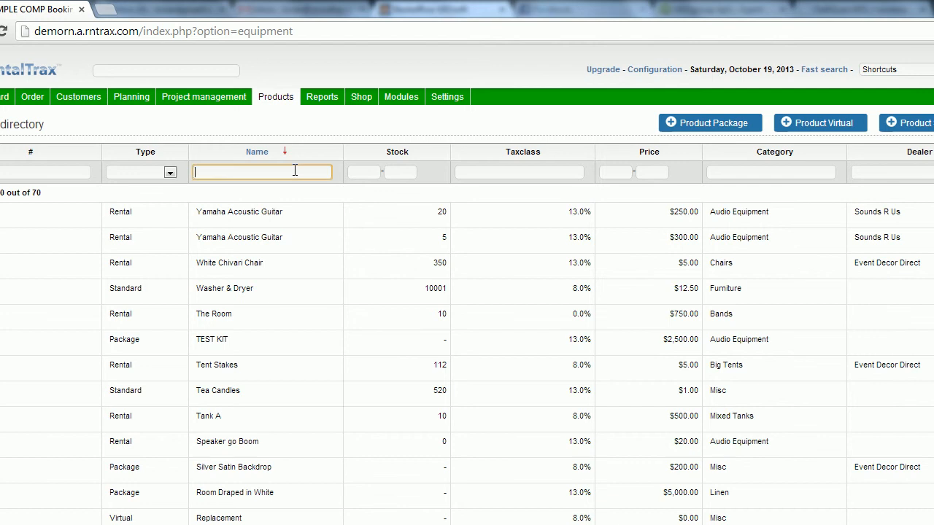
type("floor")
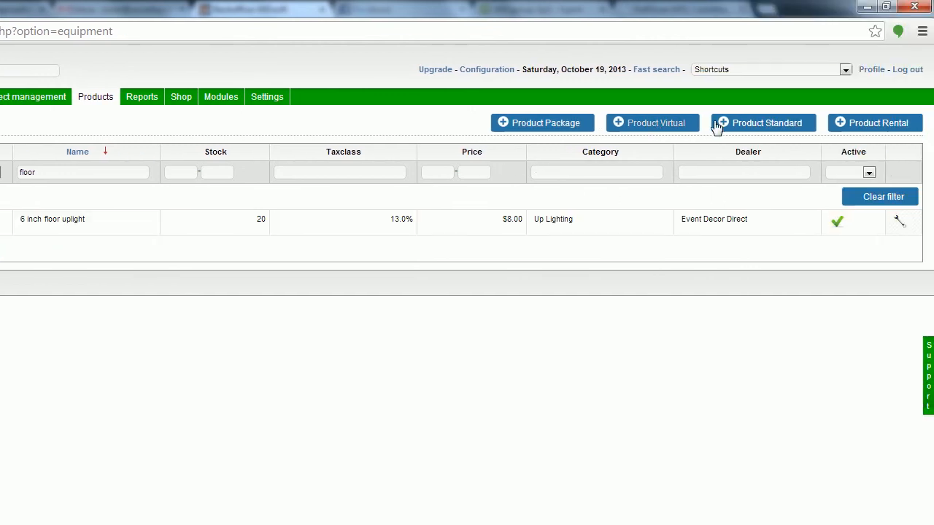
left_click(772, 127)
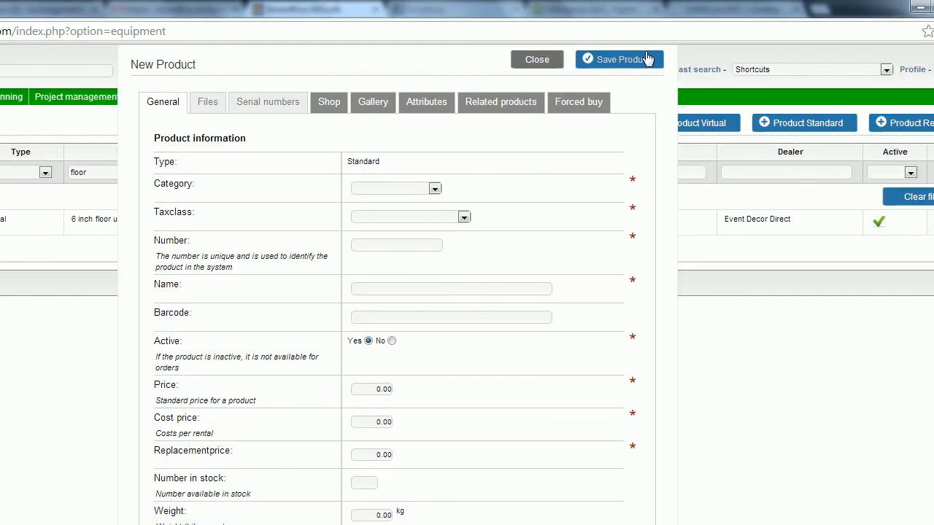
left_click(648, 58)
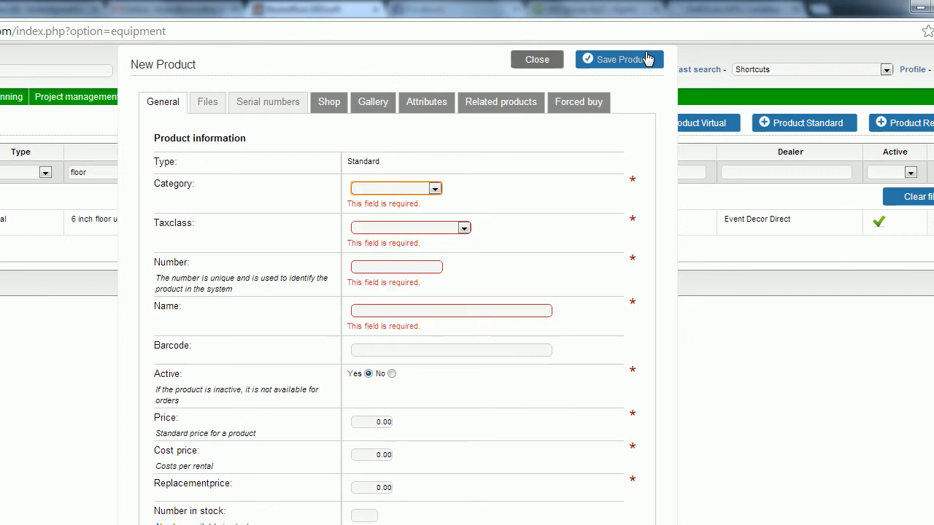
left_click(541, 59)
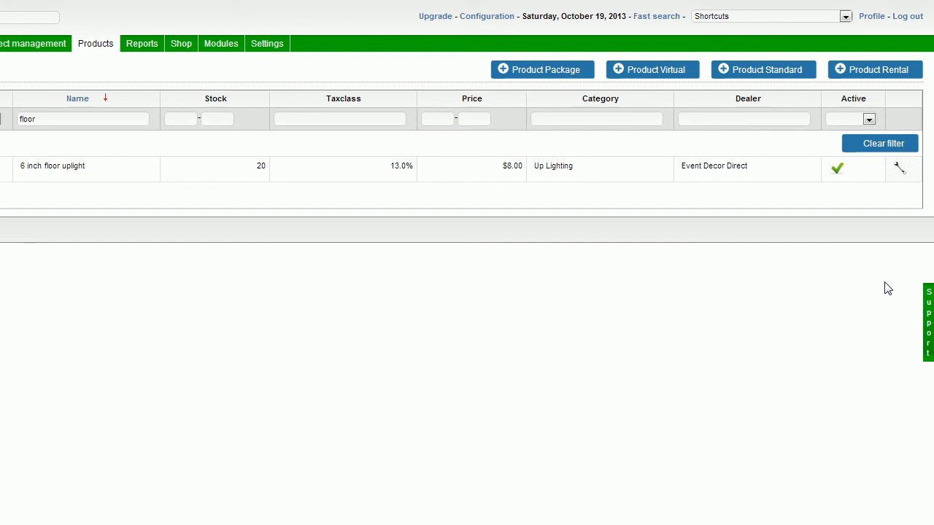
left_click(931, 304)
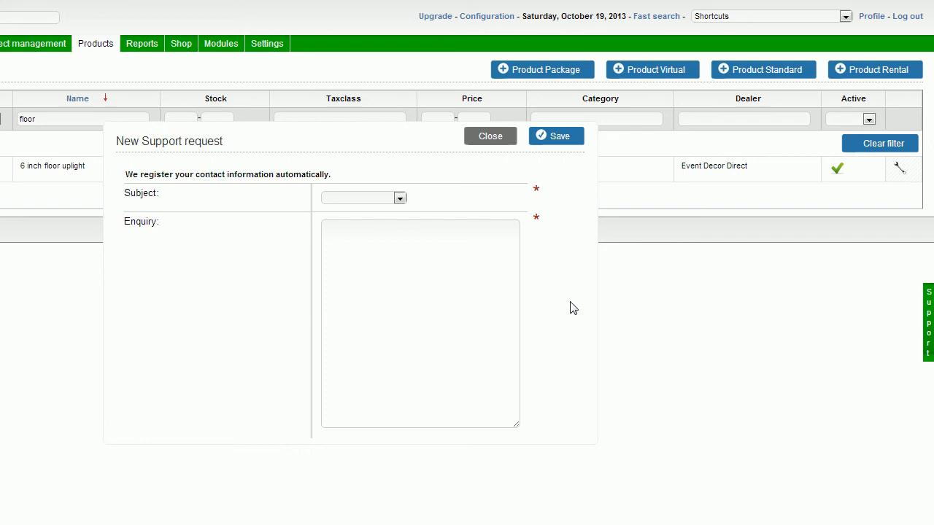
left_click(493, 246)
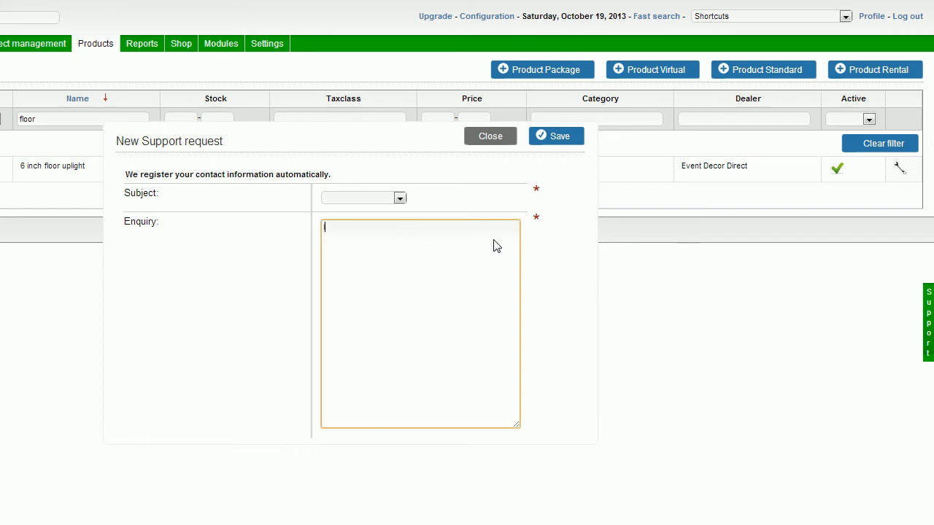
key("Return")
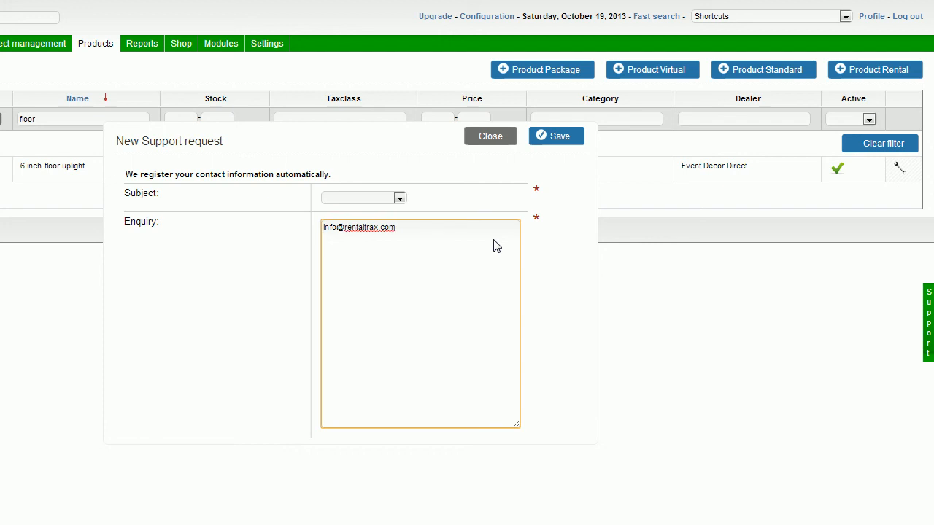
type("www.rentaltrax.com")
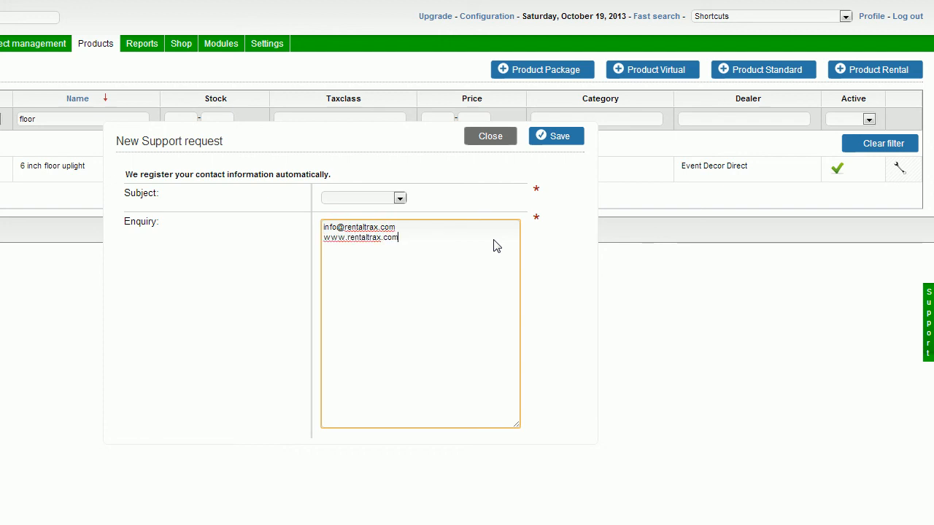